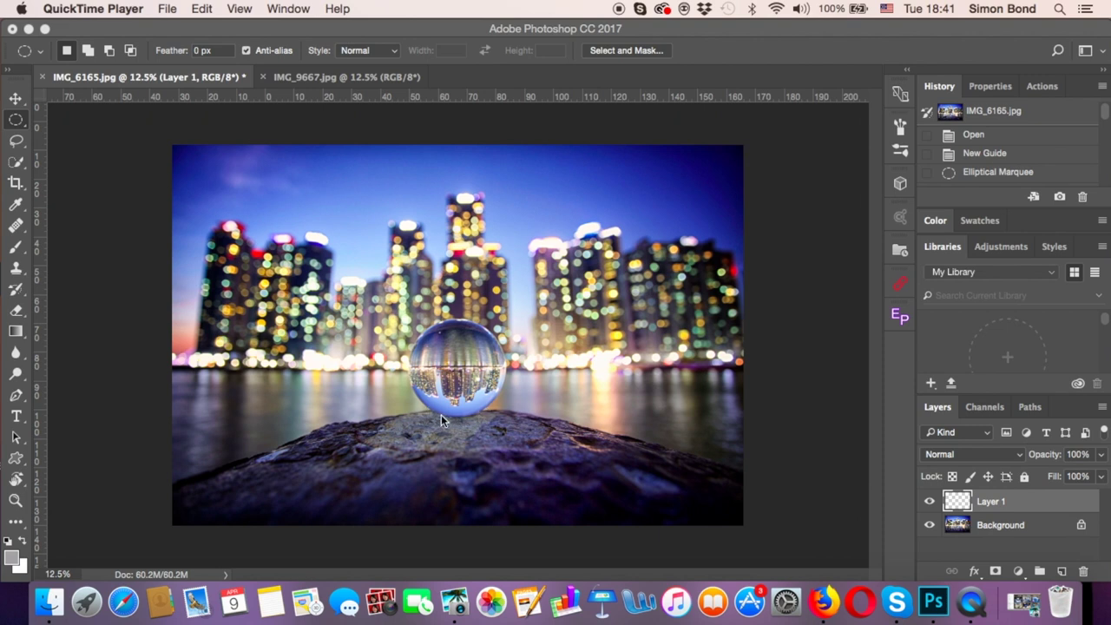
View the IMG_9667.jpg image for comparison and return to IMG_6165.jpg.
click(329, 78)
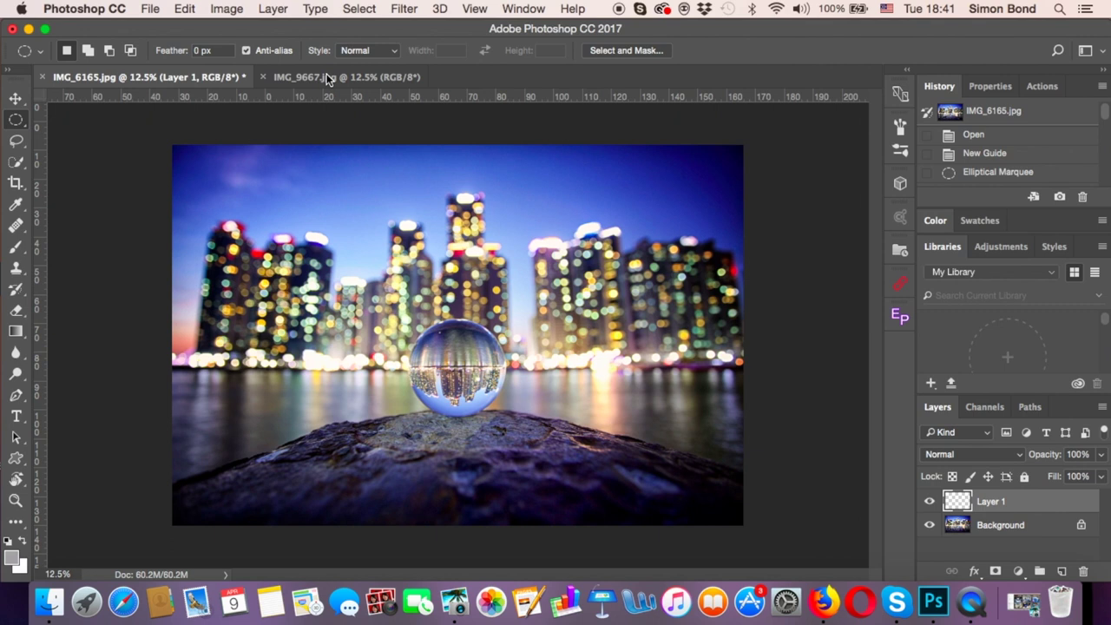
click(328, 79)
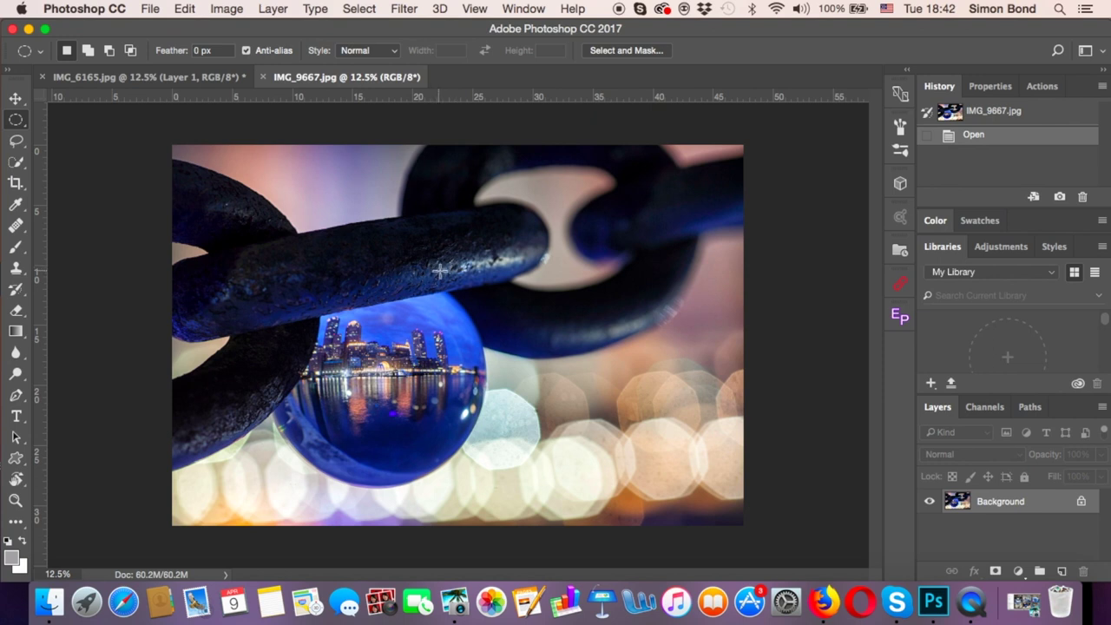
click(164, 77)
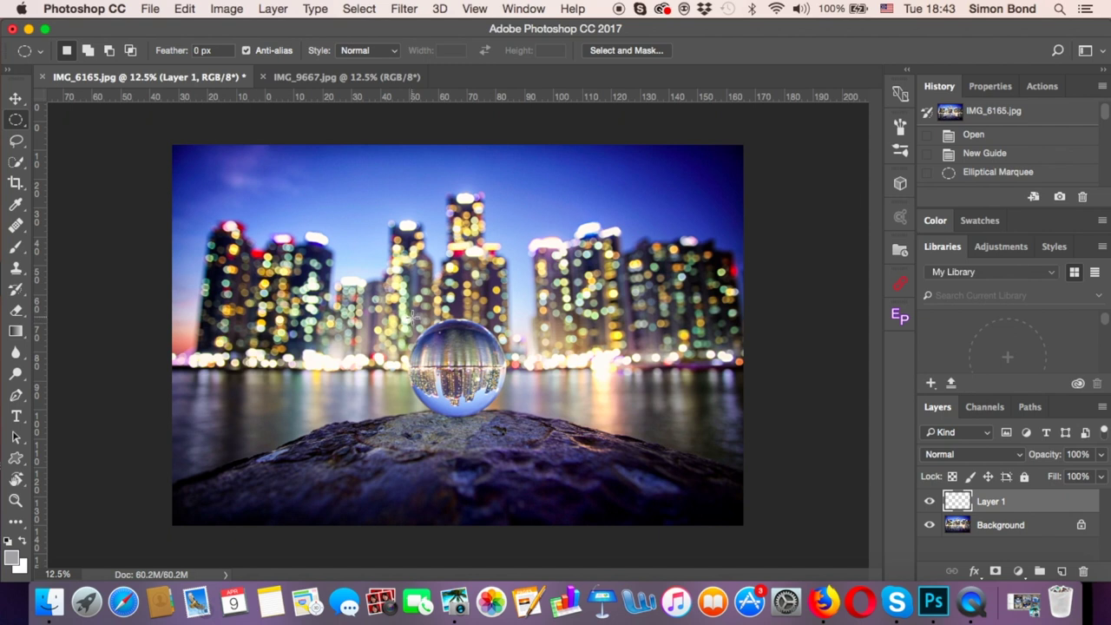
Try an elliptical selection around the glass ball without guides, and deselect it.
drag(406, 318, 501, 412)
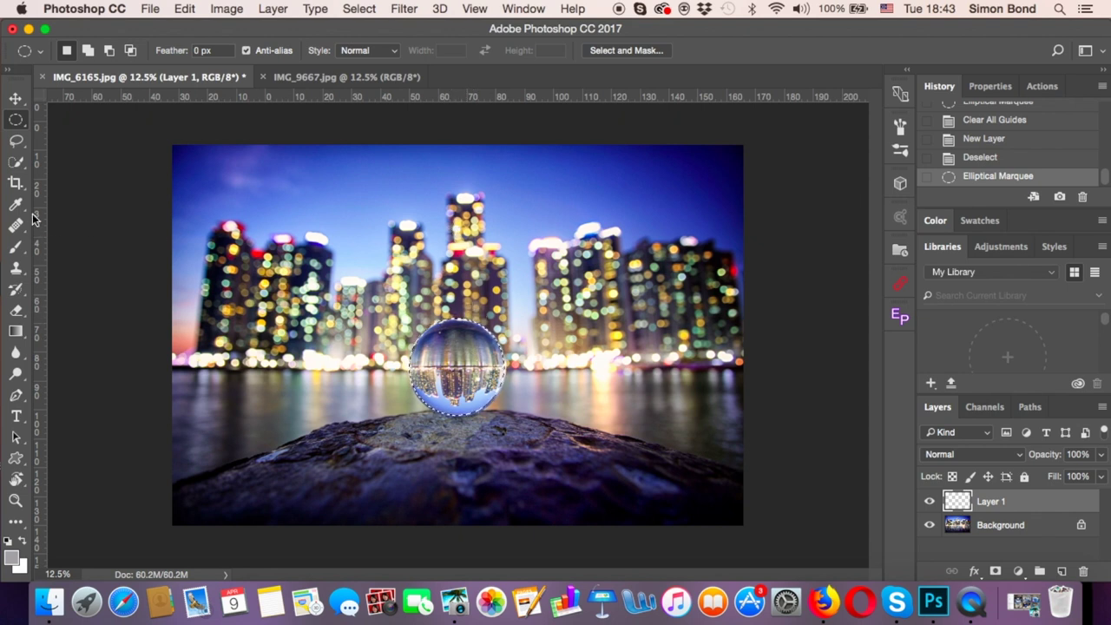
click(319, 246)
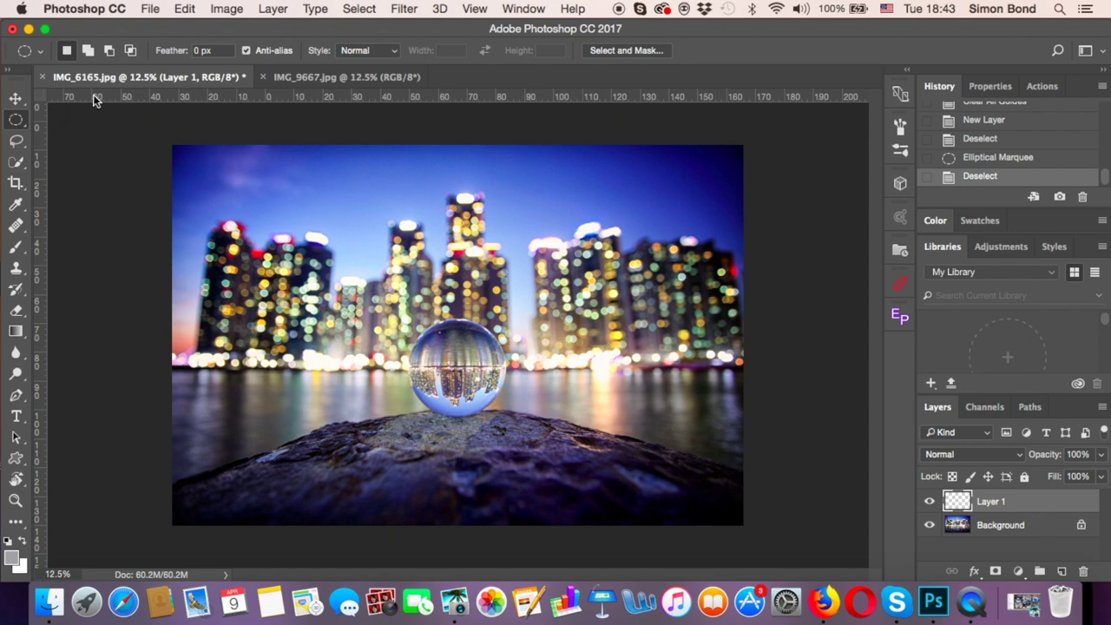
Frame the glass ball with two horizontal and two vertical guides touching its outer edges.
drag(95, 99, 106, 416)
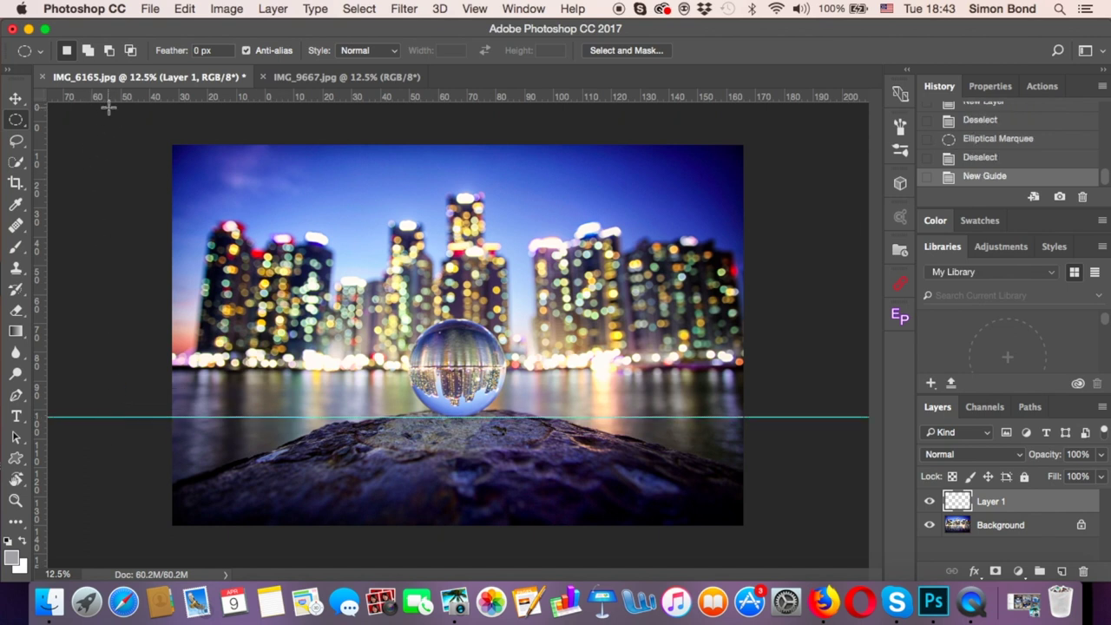
drag(110, 96, 118, 317)
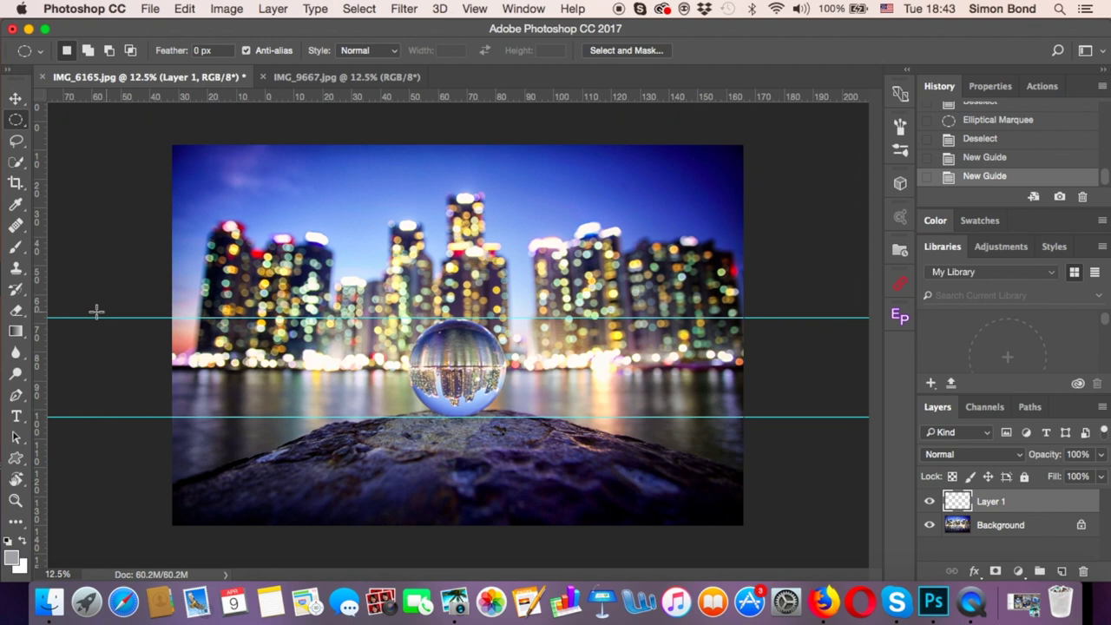
drag(40, 247, 409, 240)
drag(40, 245, 507, 248)
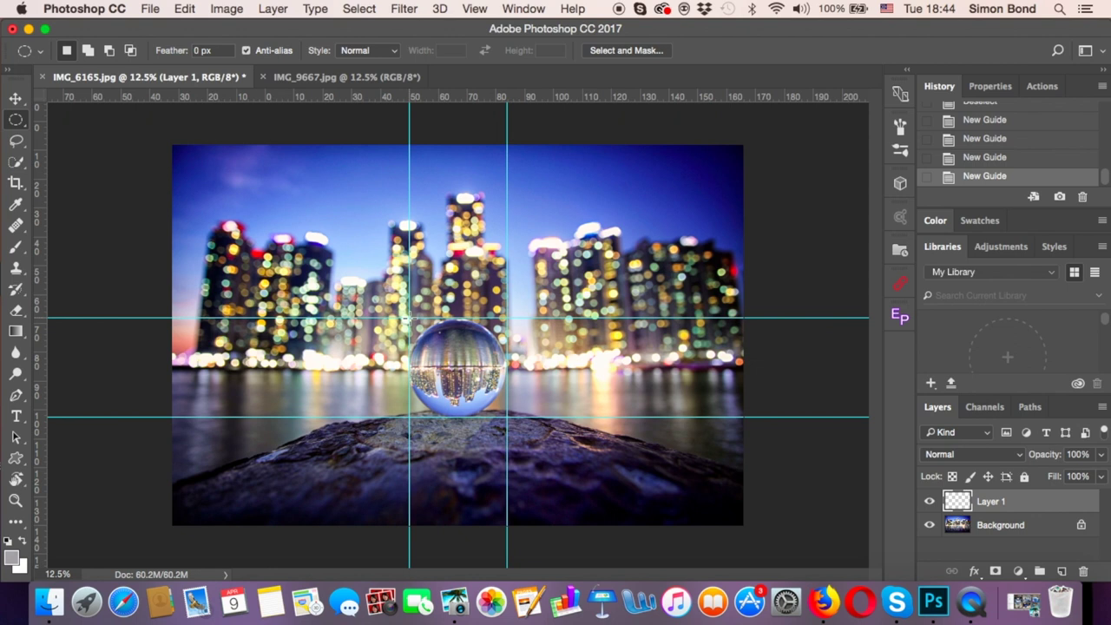
Select the glass ball with an elliptical marquee fitted to the guide intersections, and clear all guides.
click(406, 320)
drag(409, 319, 506, 419)
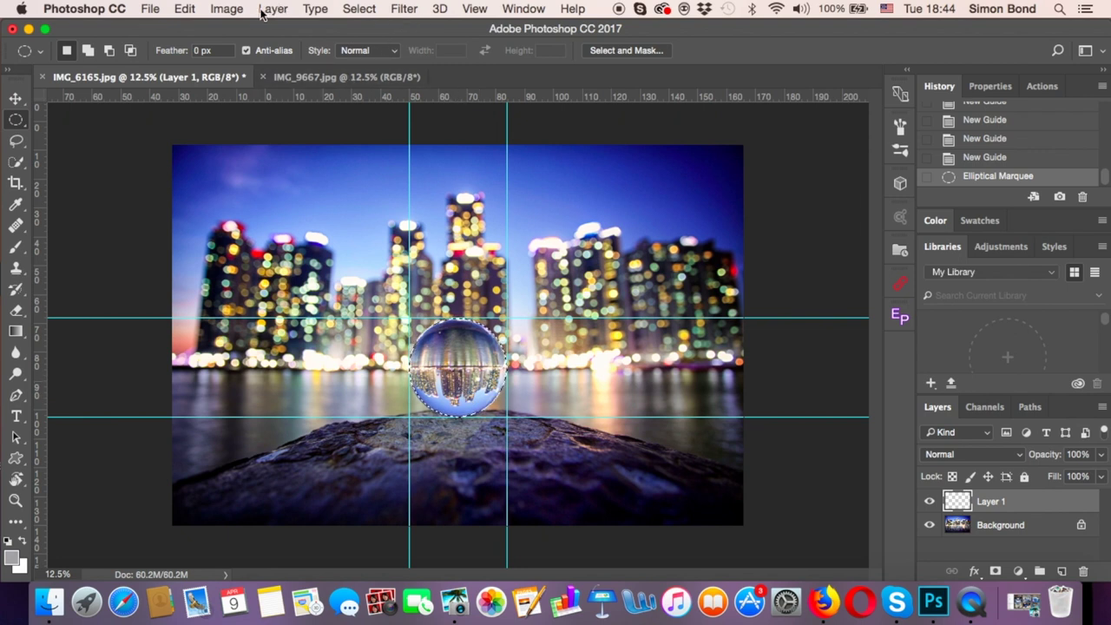
click(478, 10)
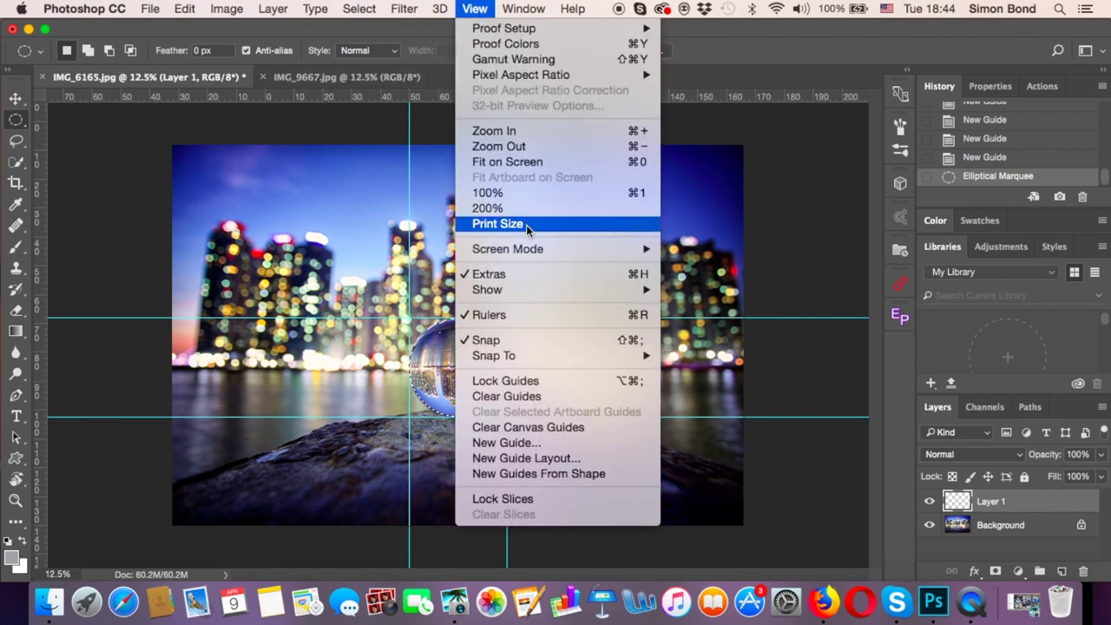
click(507, 397)
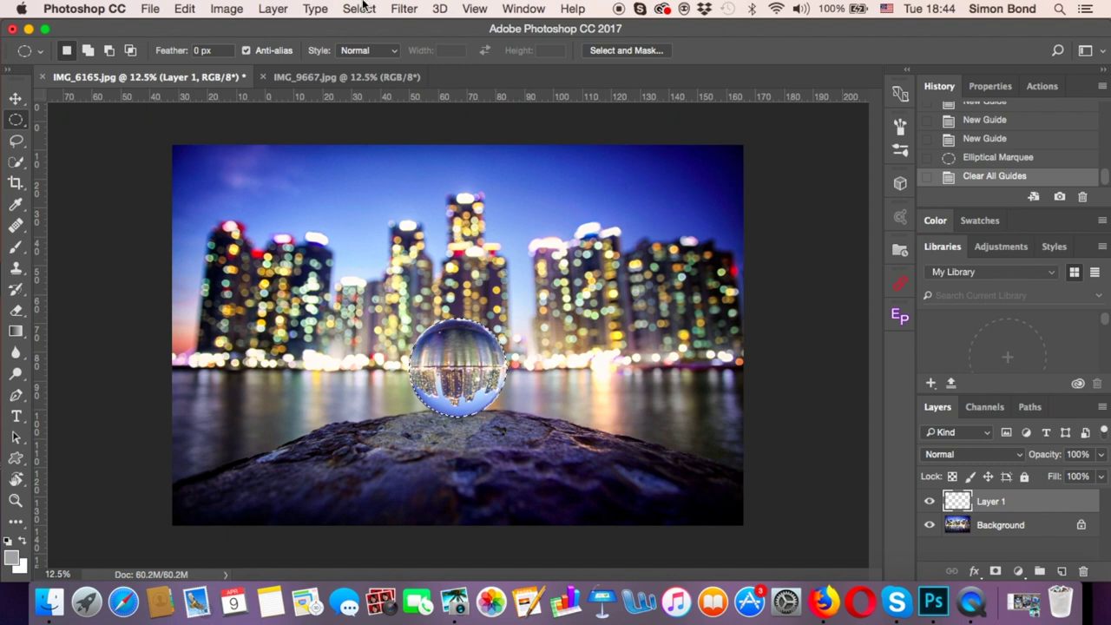
click(272, 10)
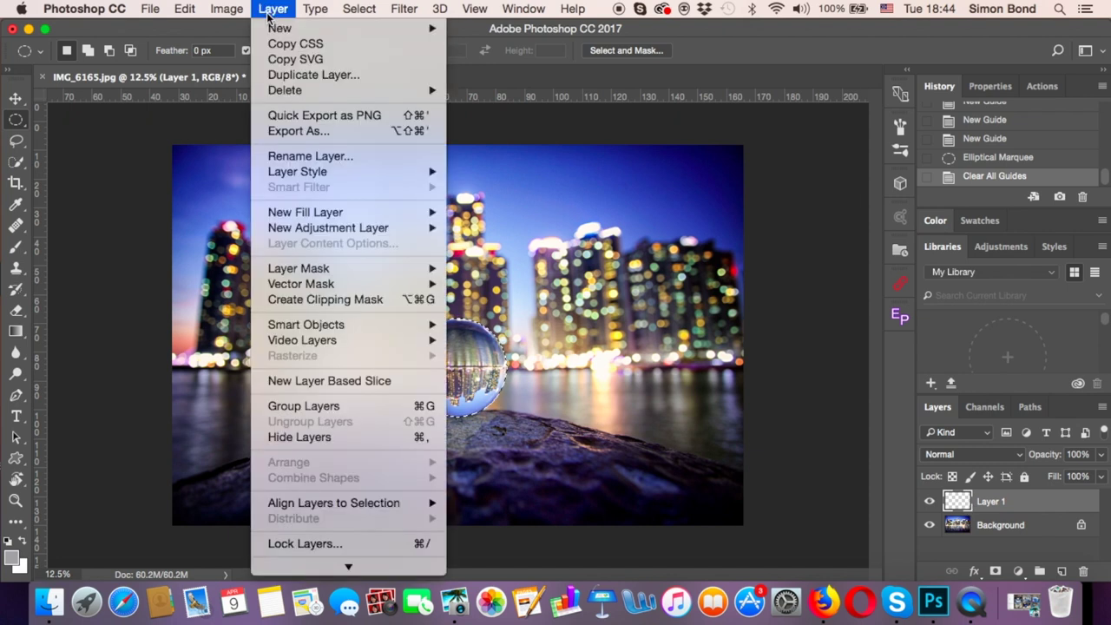
mouse_move(270, 28)
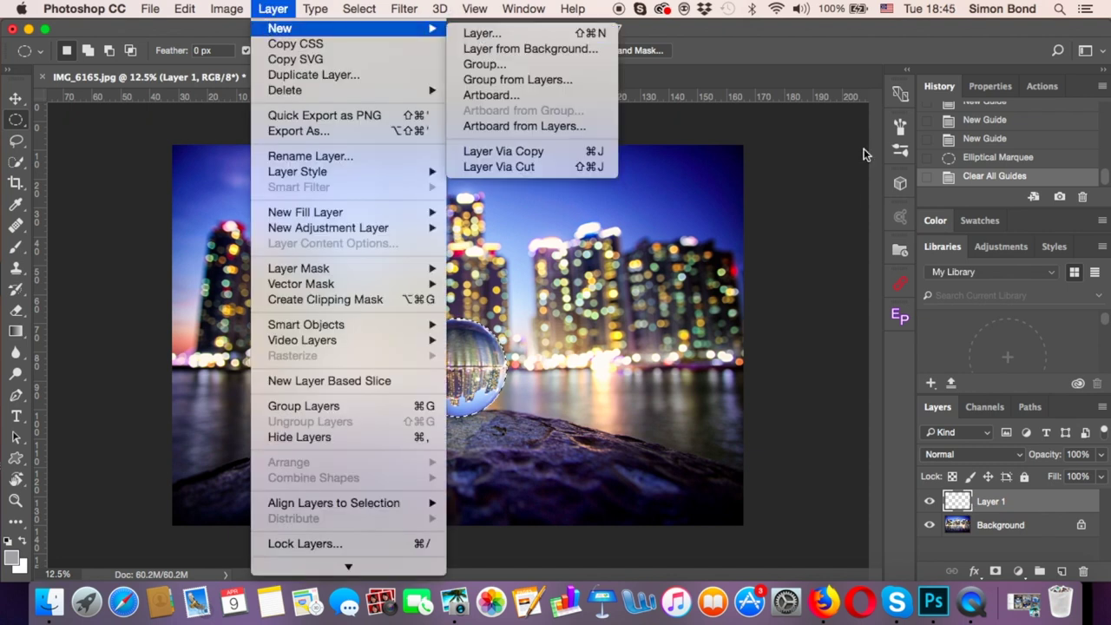
click(959, 506)
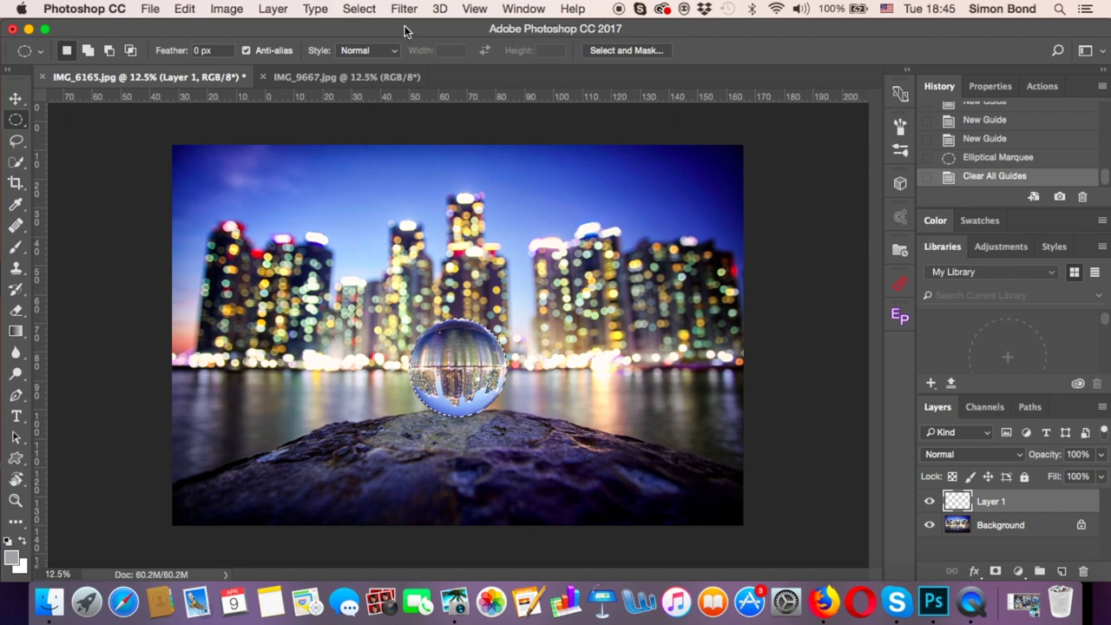
Feather the glass ball selection with a radius of 3 pixels.
click(360, 11)
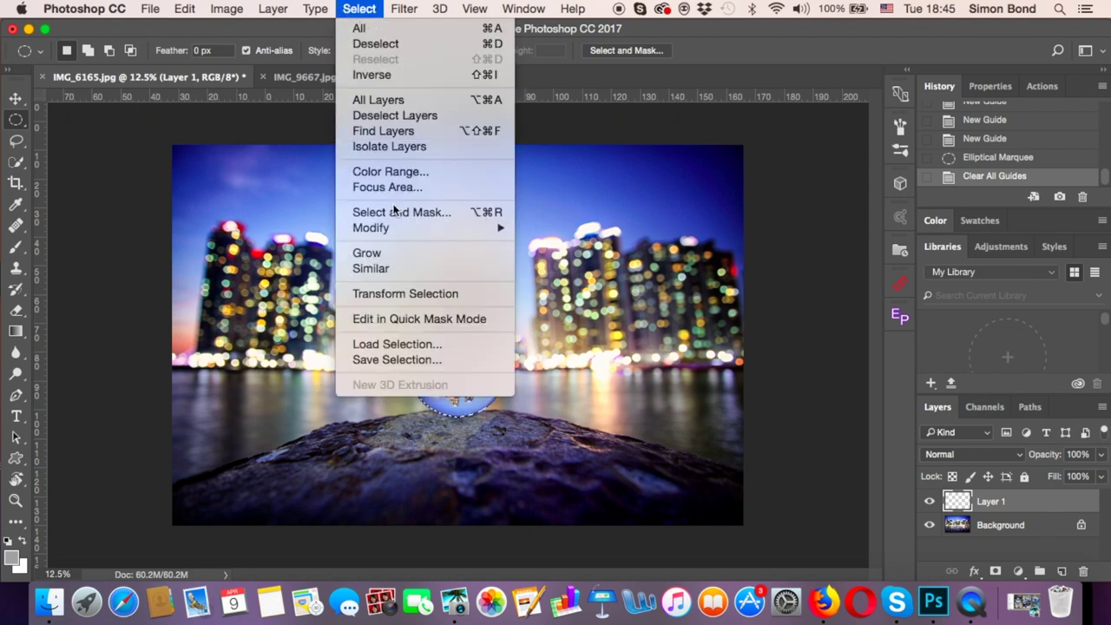
mouse_move(394, 227)
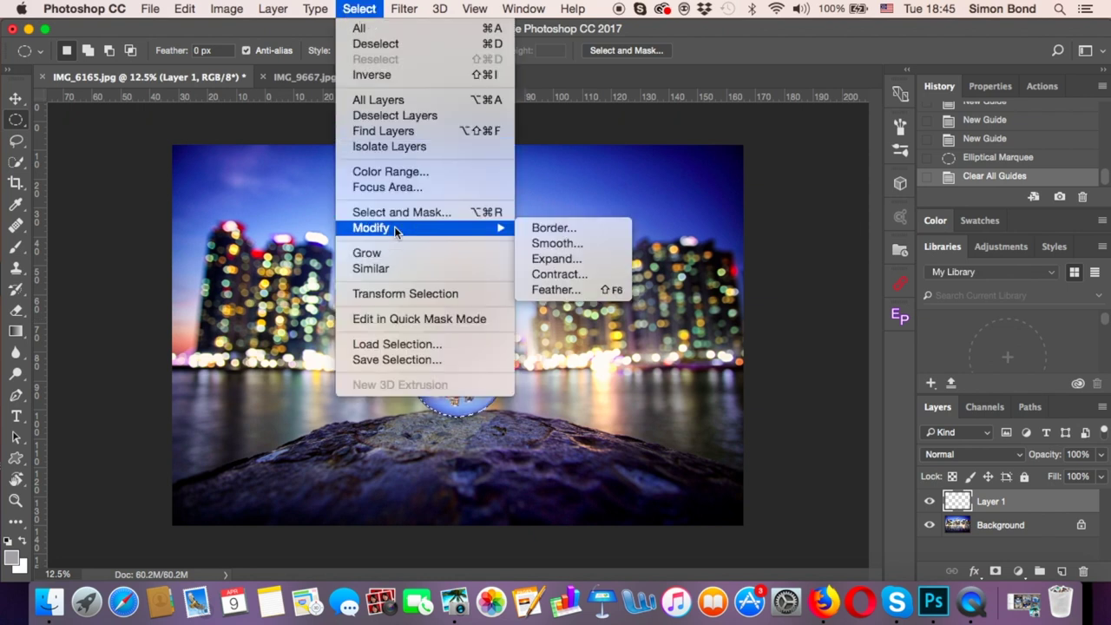
click(538, 291)
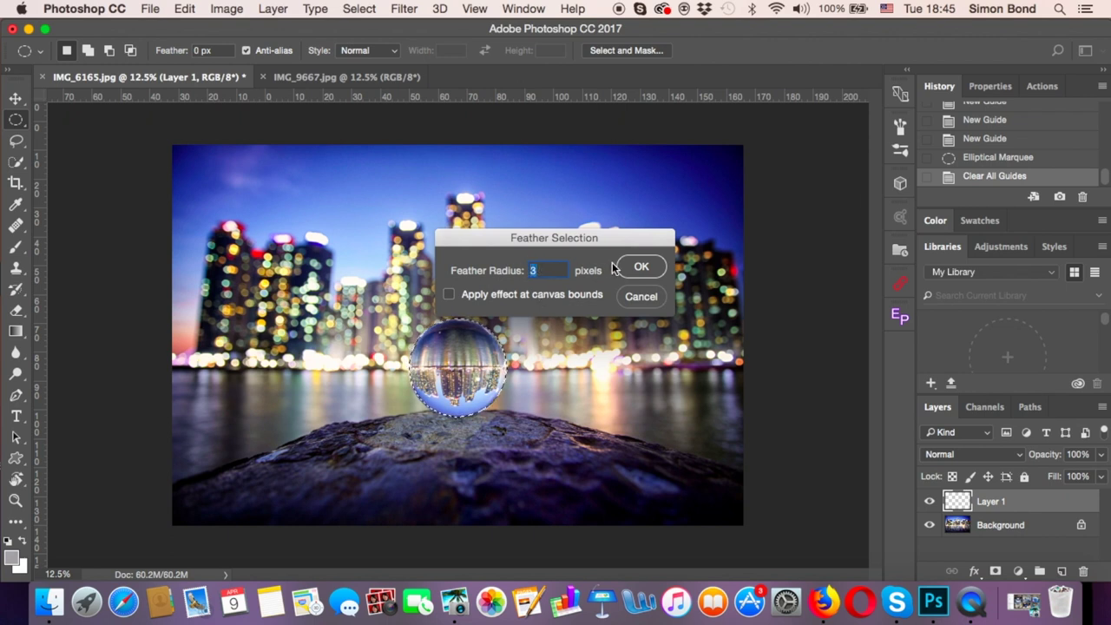
click(641, 269)
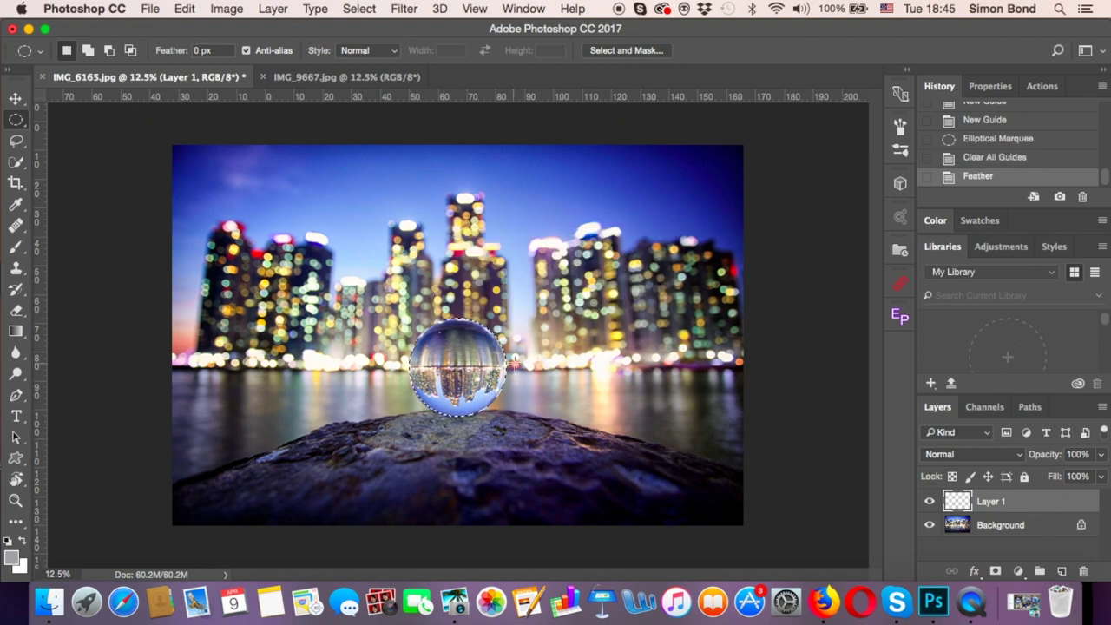
Try to copy the selected area from Layer 1.
click(185, 10)
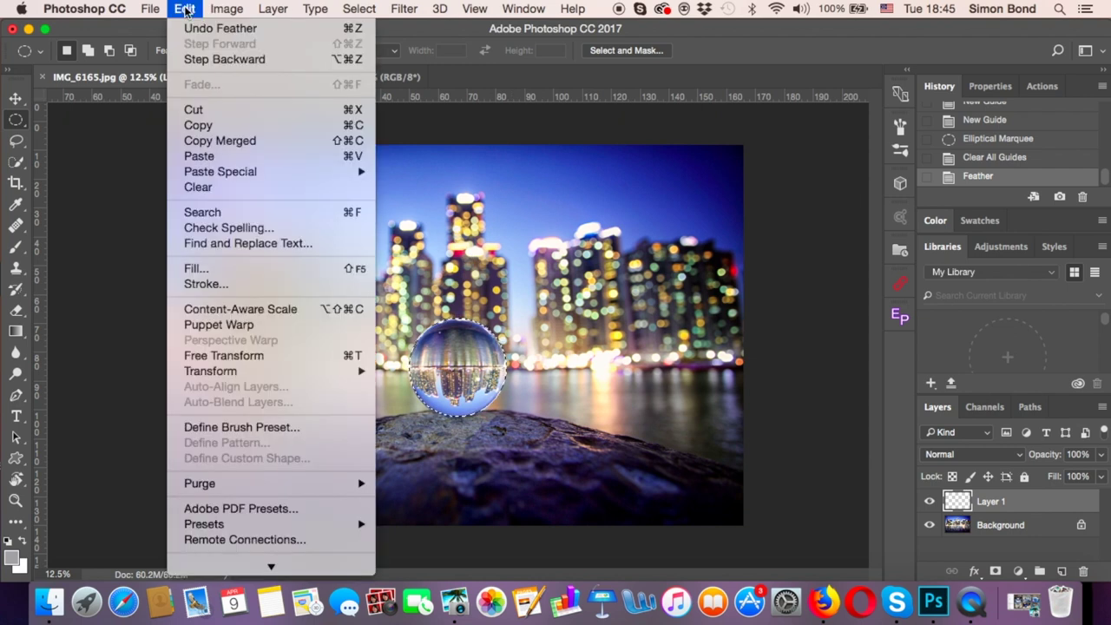
click(196, 126)
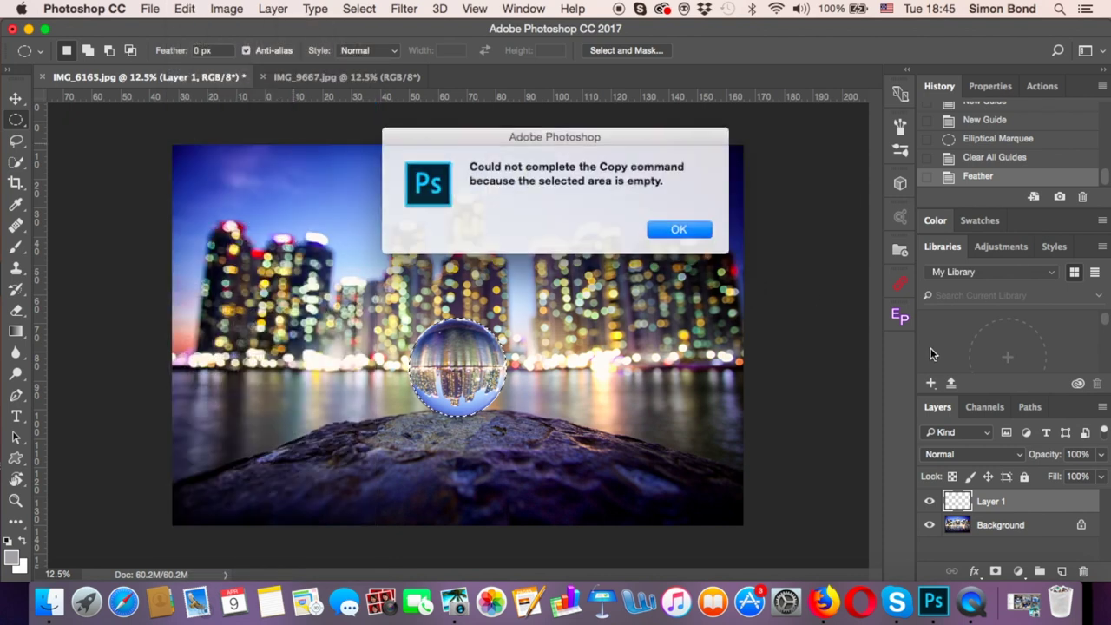
click(673, 230)
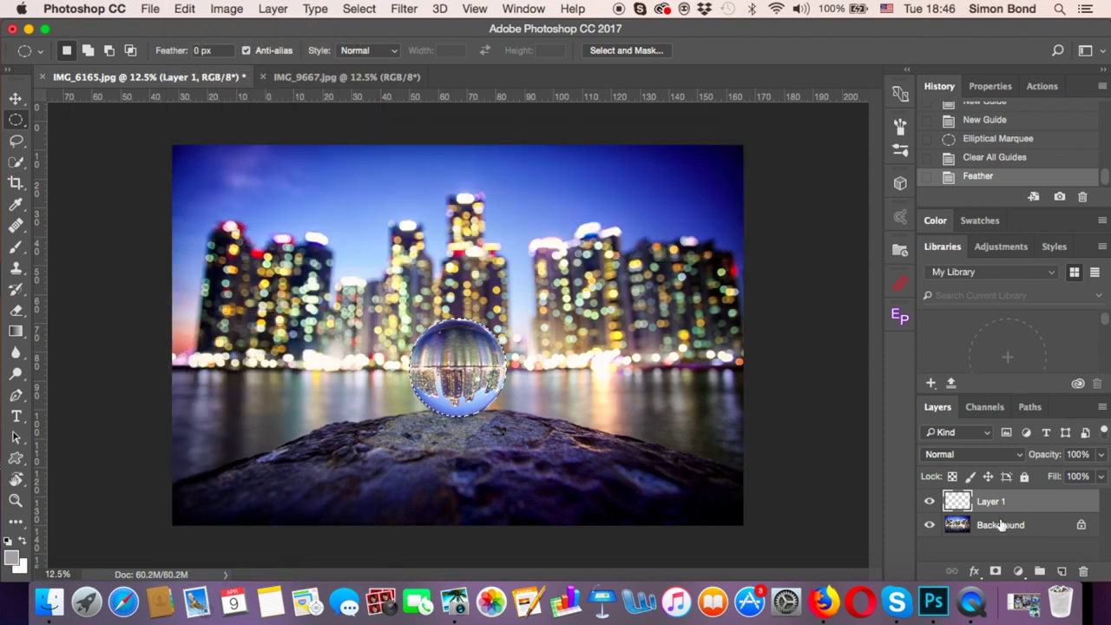
Copy the selected glass ball from the Background layer and paste it onto Layer 1.
click(961, 526)
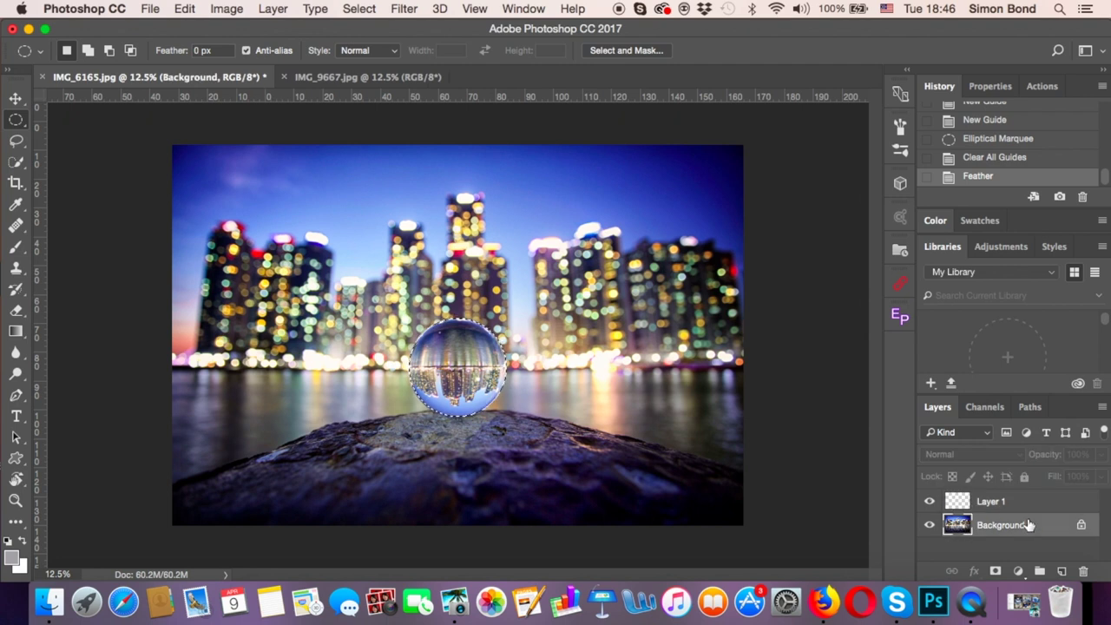
click(184, 9)
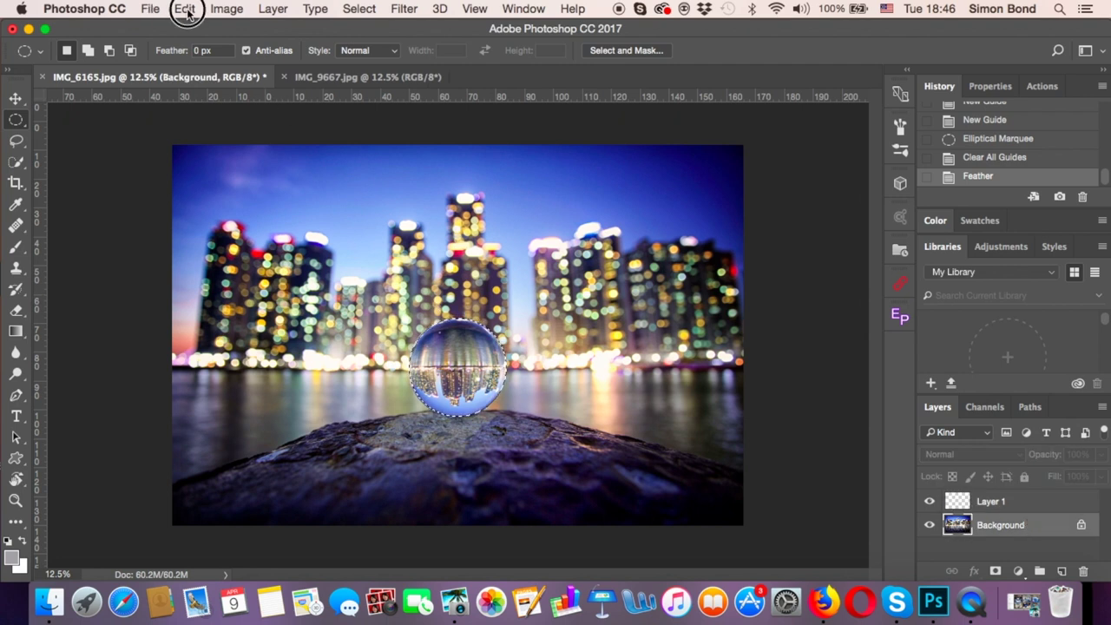
click(196, 126)
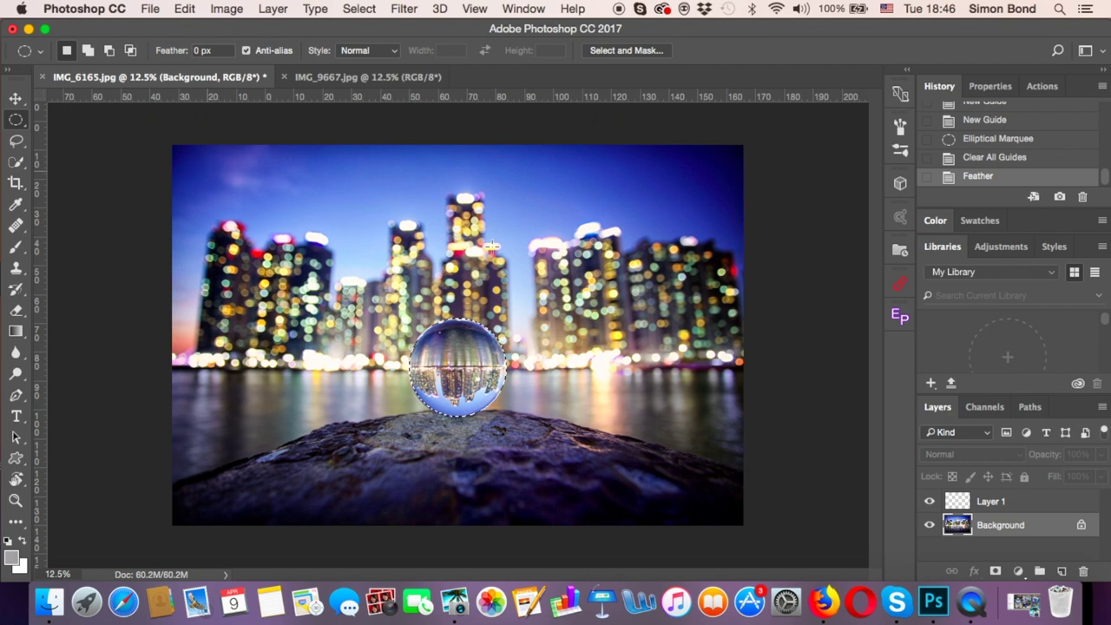
click(960, 511)
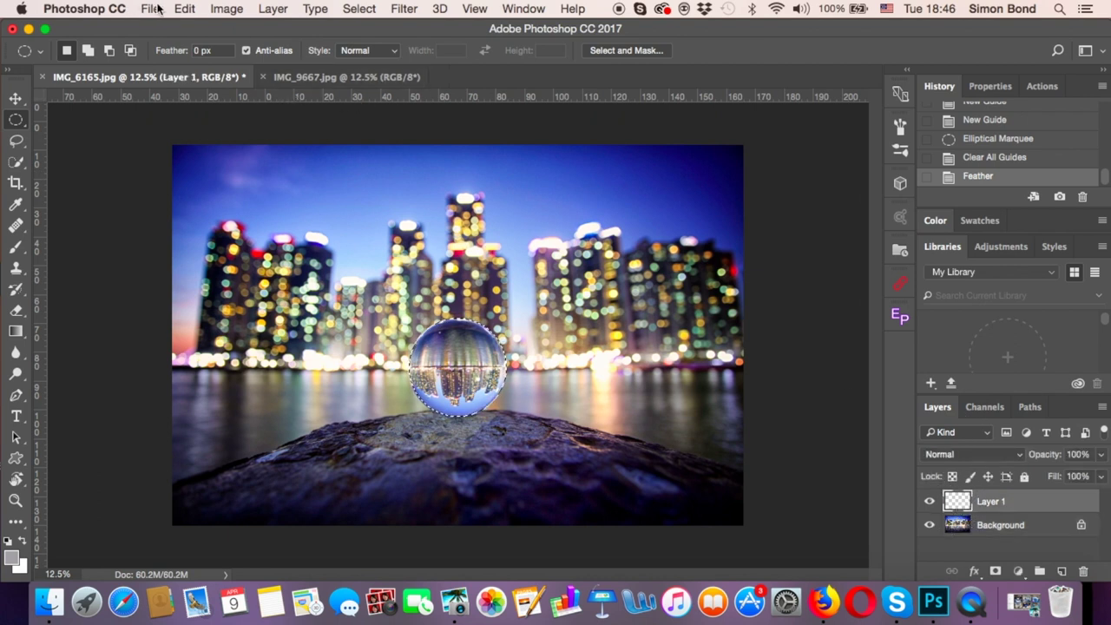
click(184, 8)
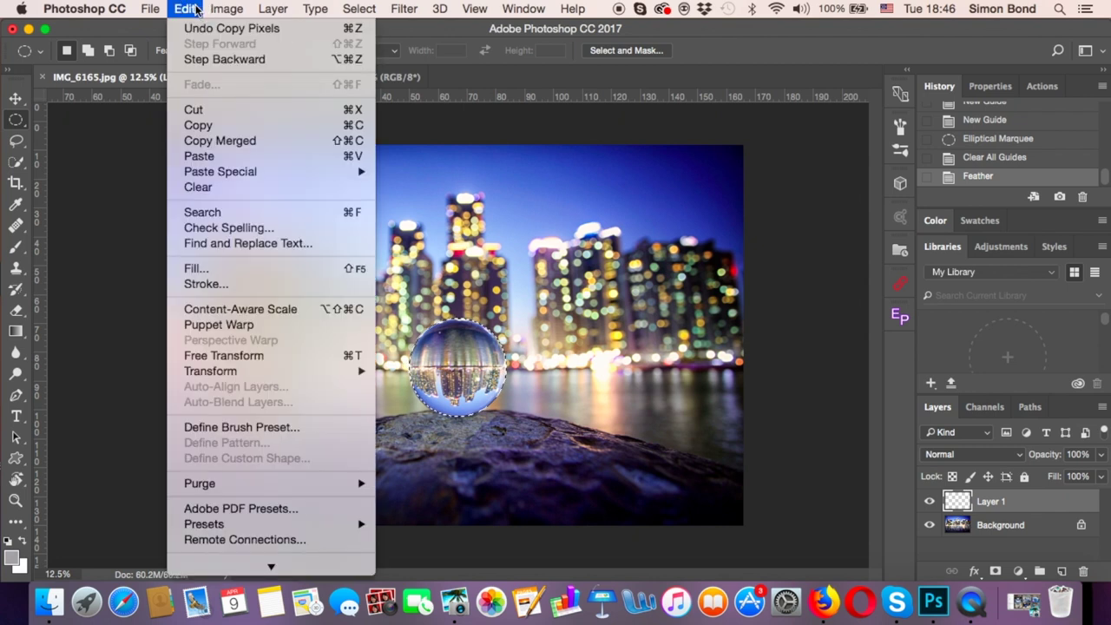
click(227, 158)
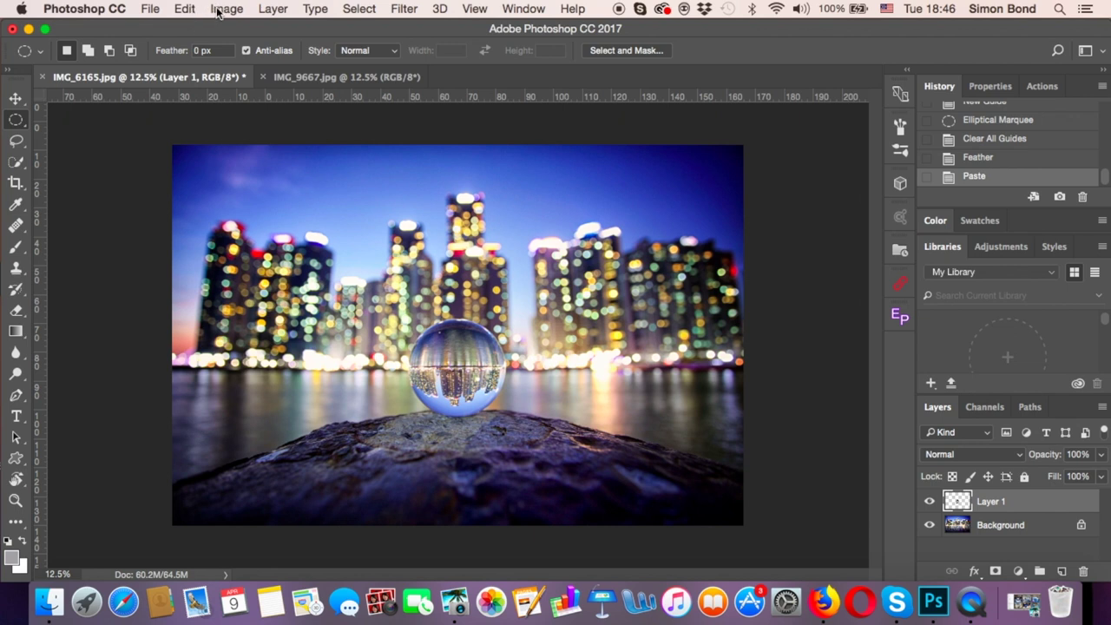
Rotate the pasted glass ball on Layer 1 by 180°.
click(186, 9)
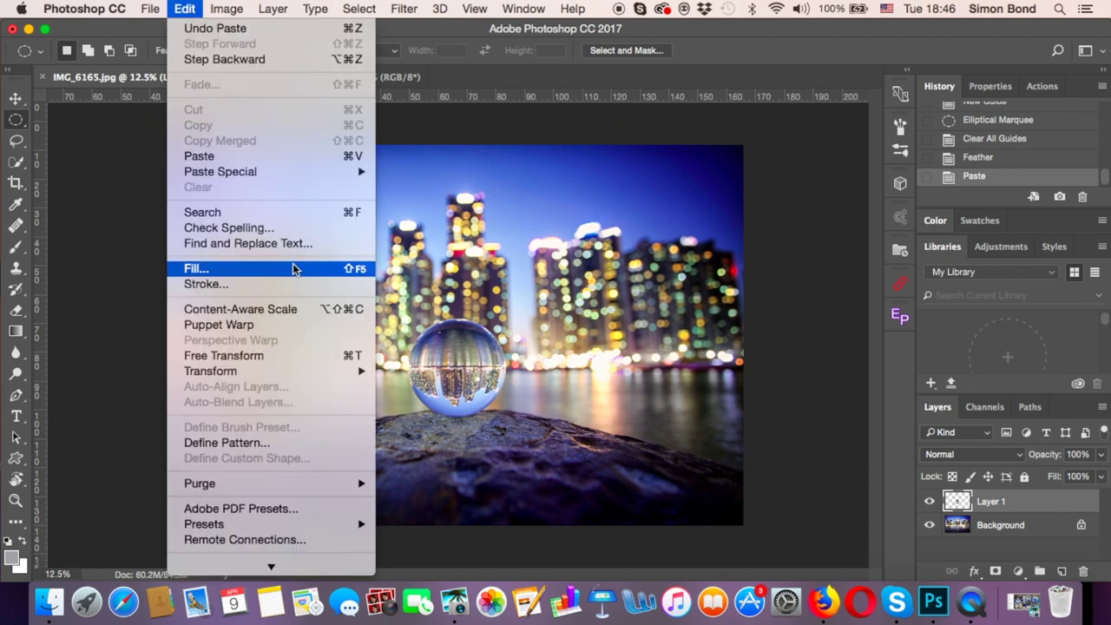
mouse_move(279, 375)
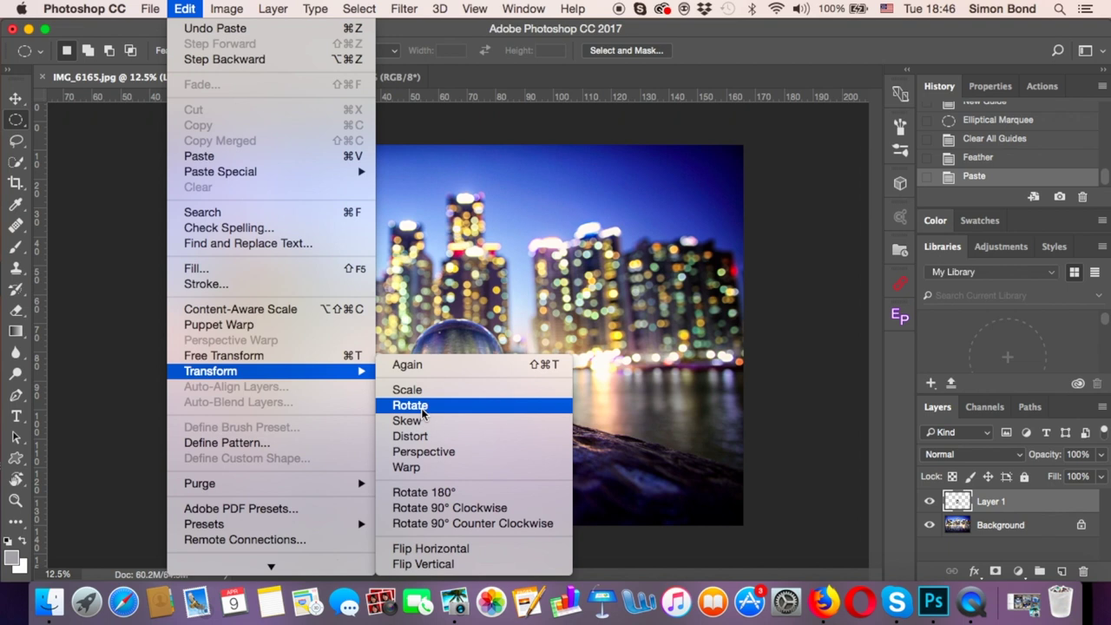
click(430, 492)
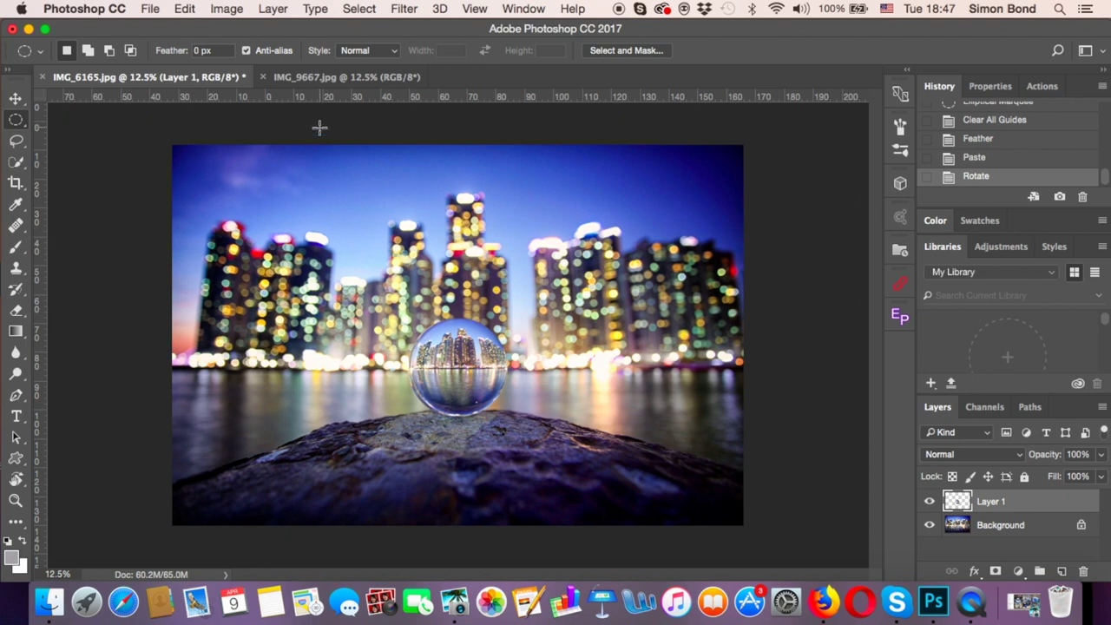
Enlarge the rotated ball with Free Transform to about 111% width and 106% height so it covers the original ball, and apply it.
click(181, 10)
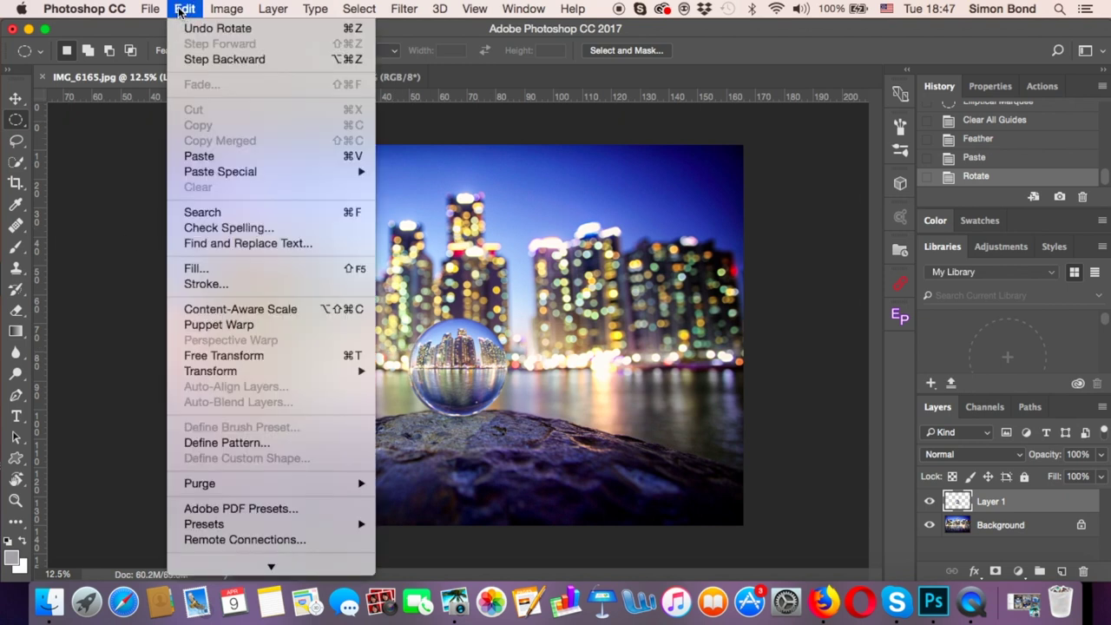
click(224, 357)
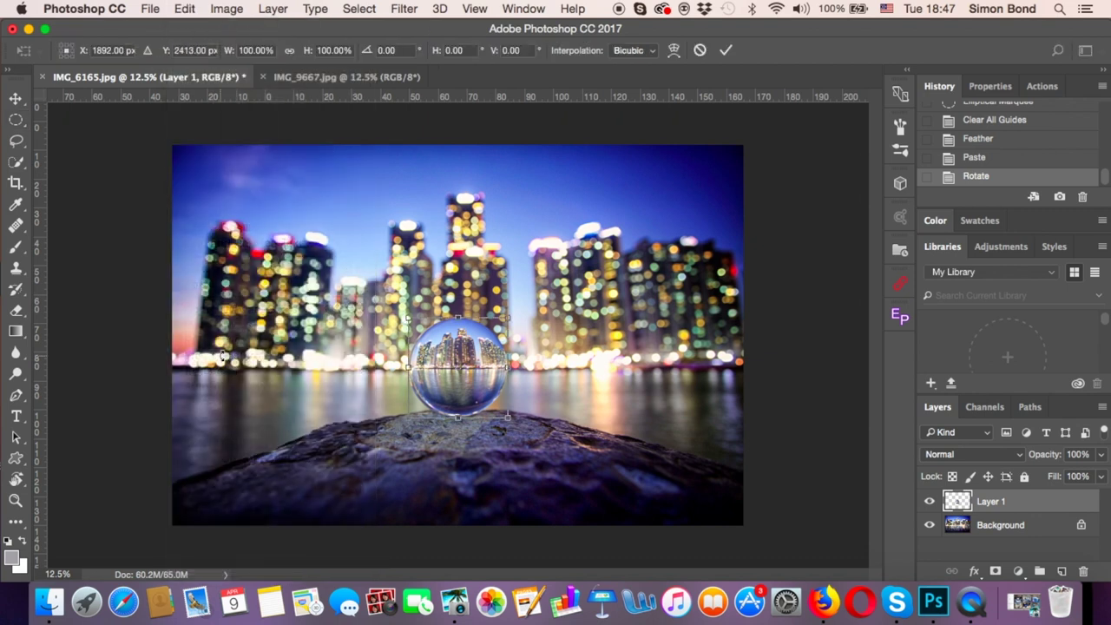
click(408, 420)
drag(408, 420, 405, 421)
click(510, 421)
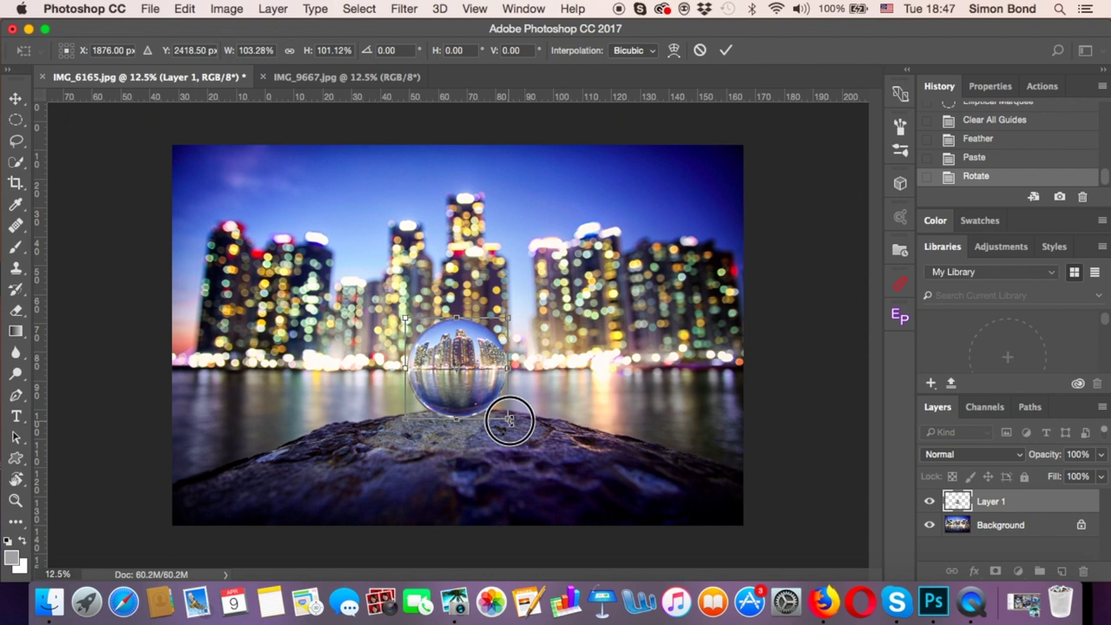
drag(509, 421, 511, 422)
click(513, 316)
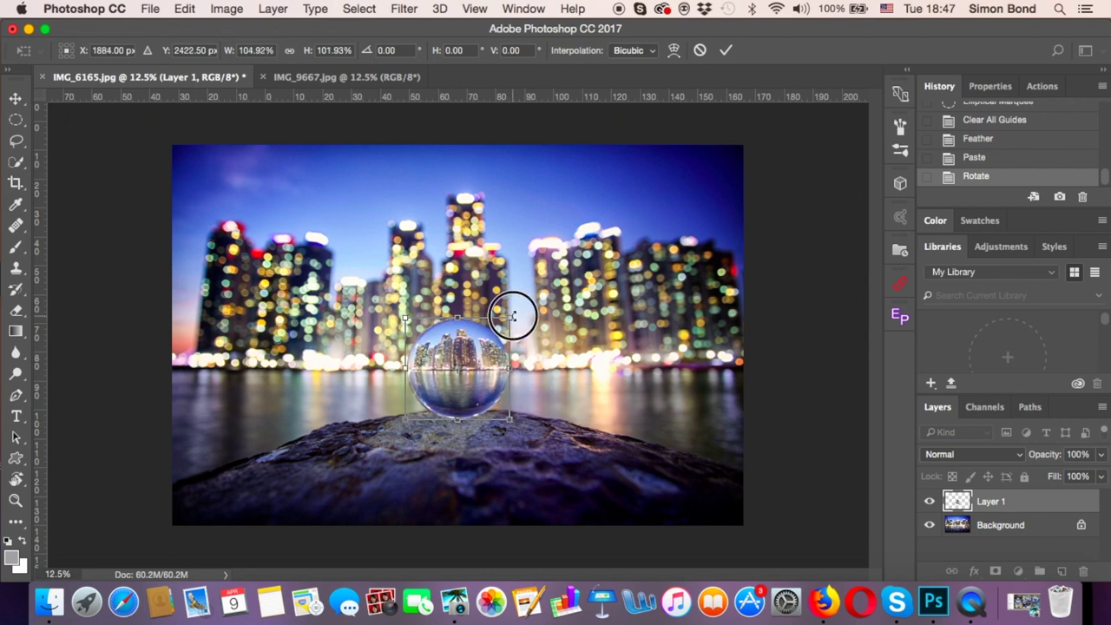
drag(514, 315, 513, 314)
drag(406, 313, 400, 310)
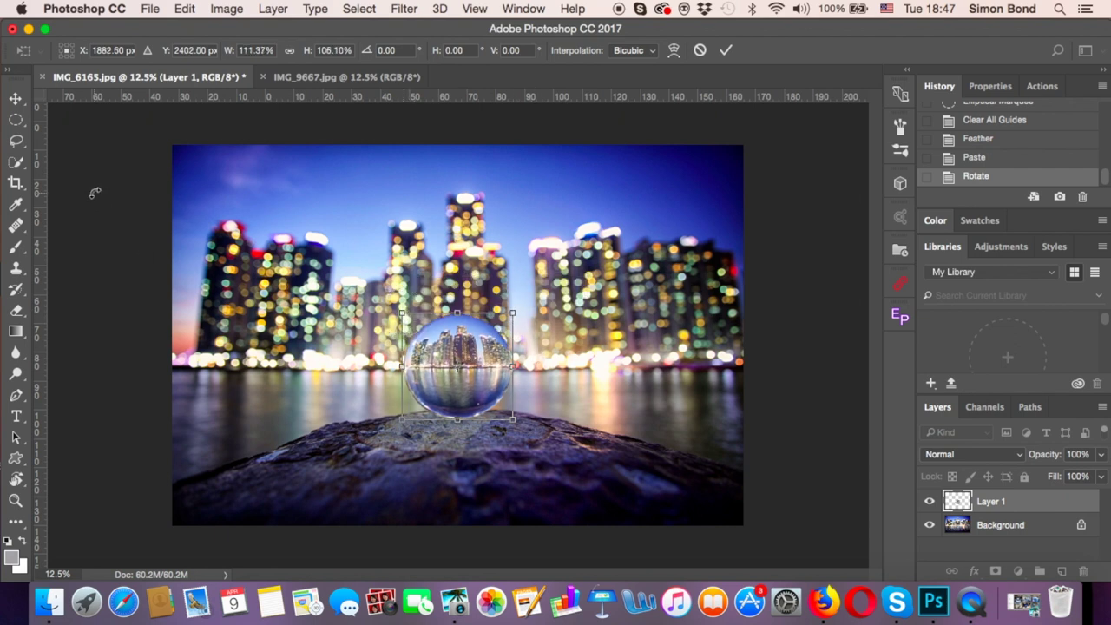
click(728, 50)
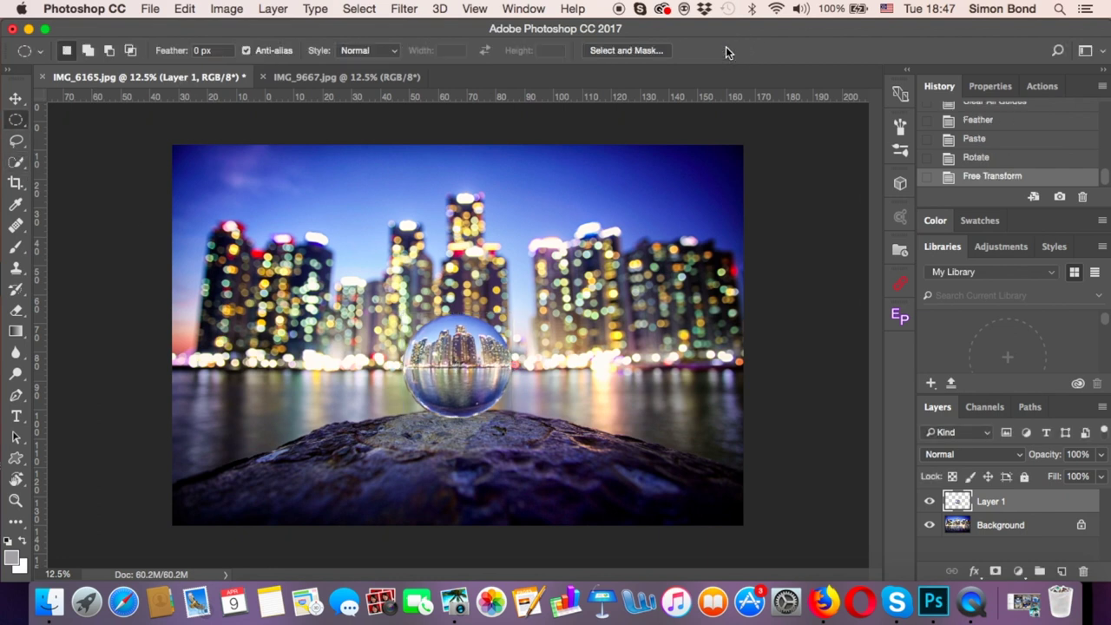